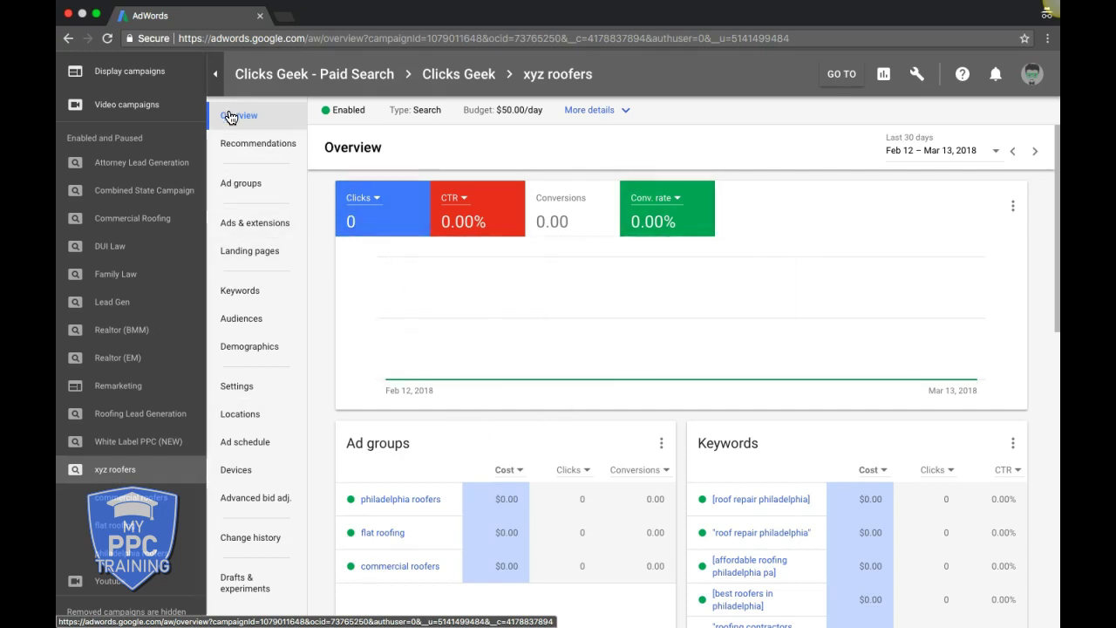
# - Open the philadelphia roofers ad group, scroll through its keywords, then view its ads
pyautogui.click(246, 189)
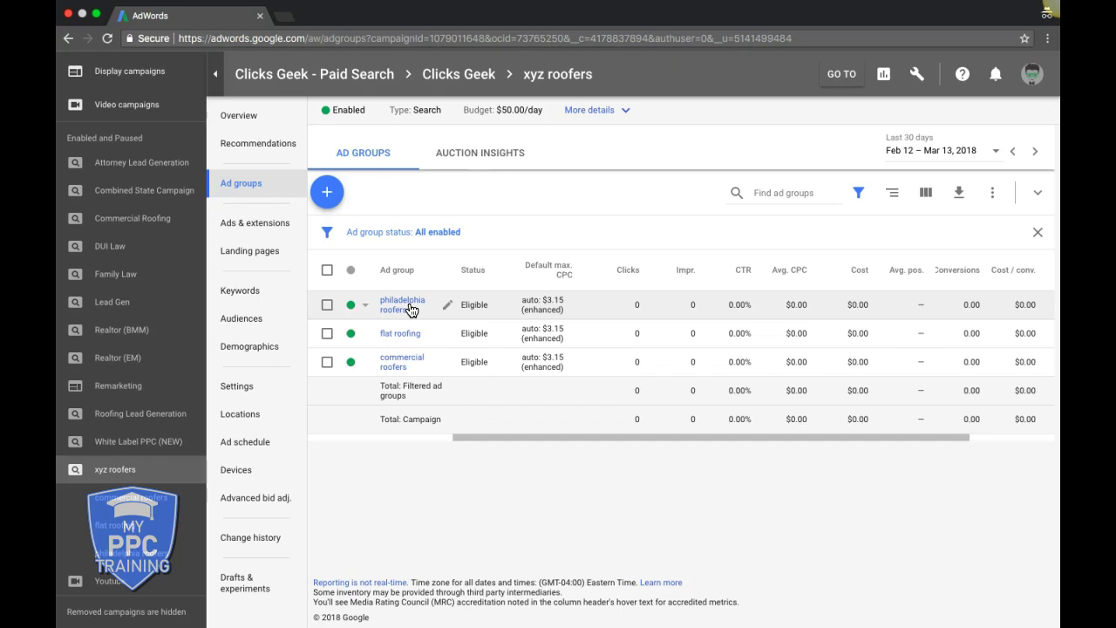
pyautogui.click(408, 307)
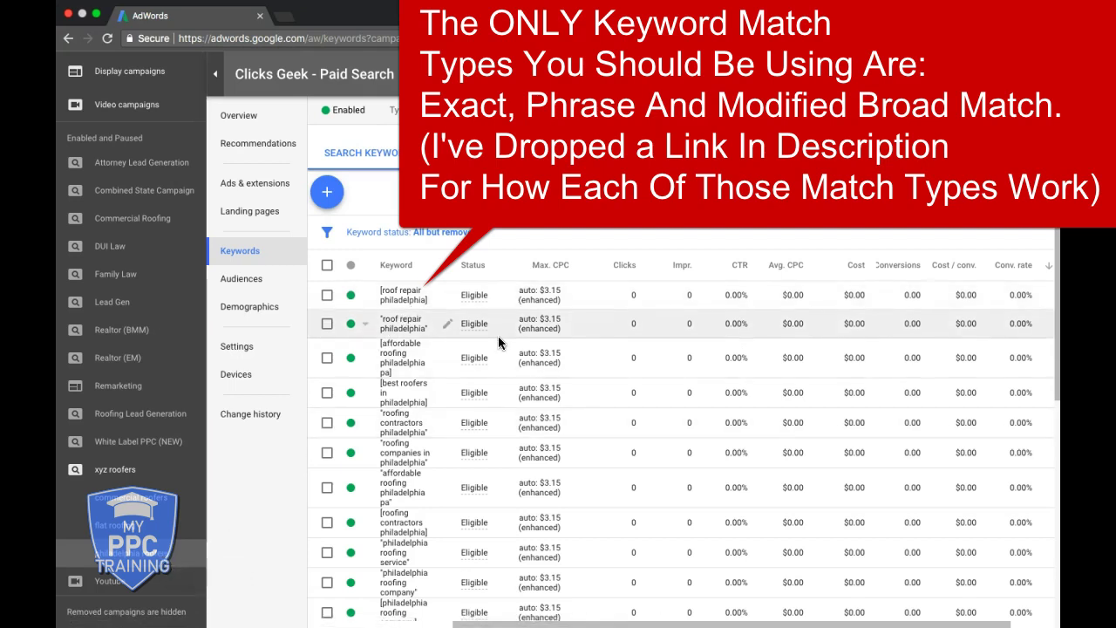
pyautogui.scroll(-2, 498, 339)
pyautogui.scroll(-1, 498, 340)
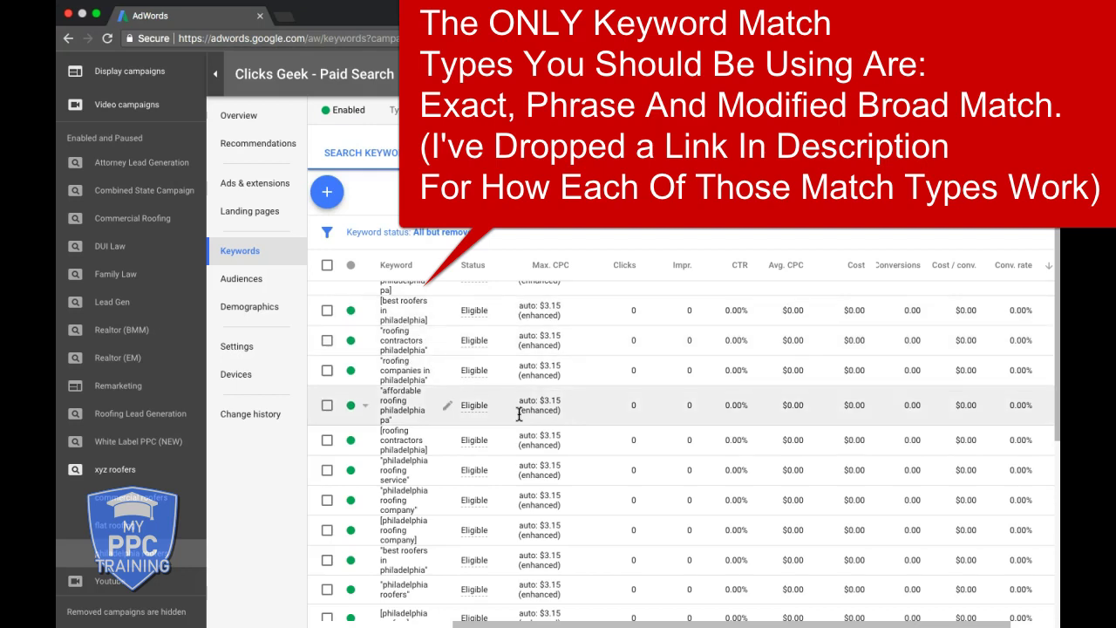
pyautogui.scroll(-1, 415, 375)
pyautogui.scroll(-1, 418, 381)
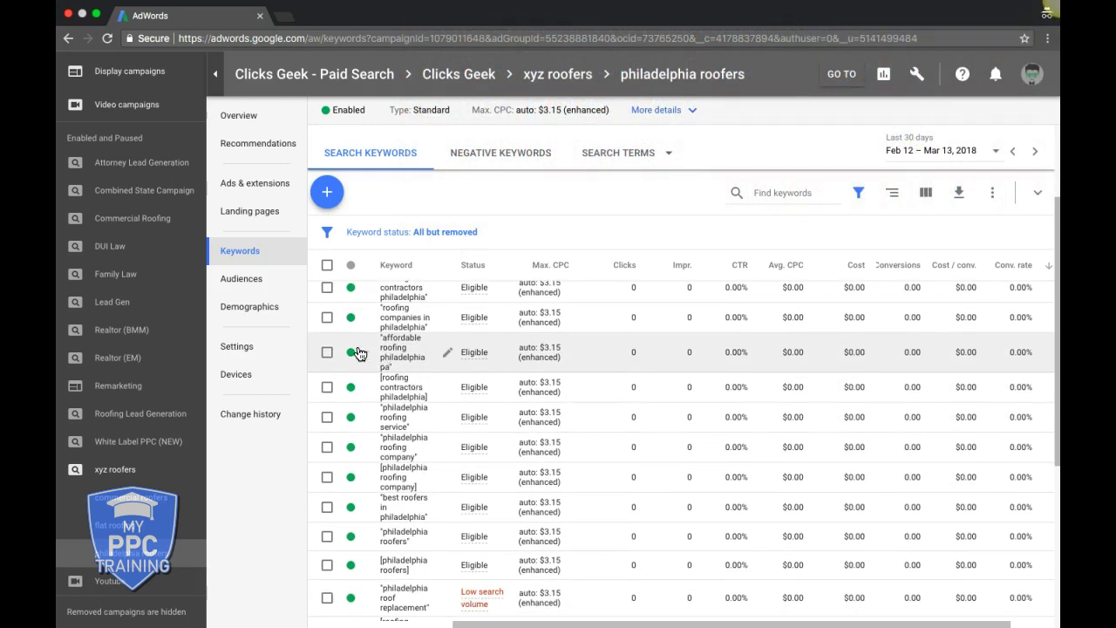
pyautogui.scroll(-2, 541, 395)
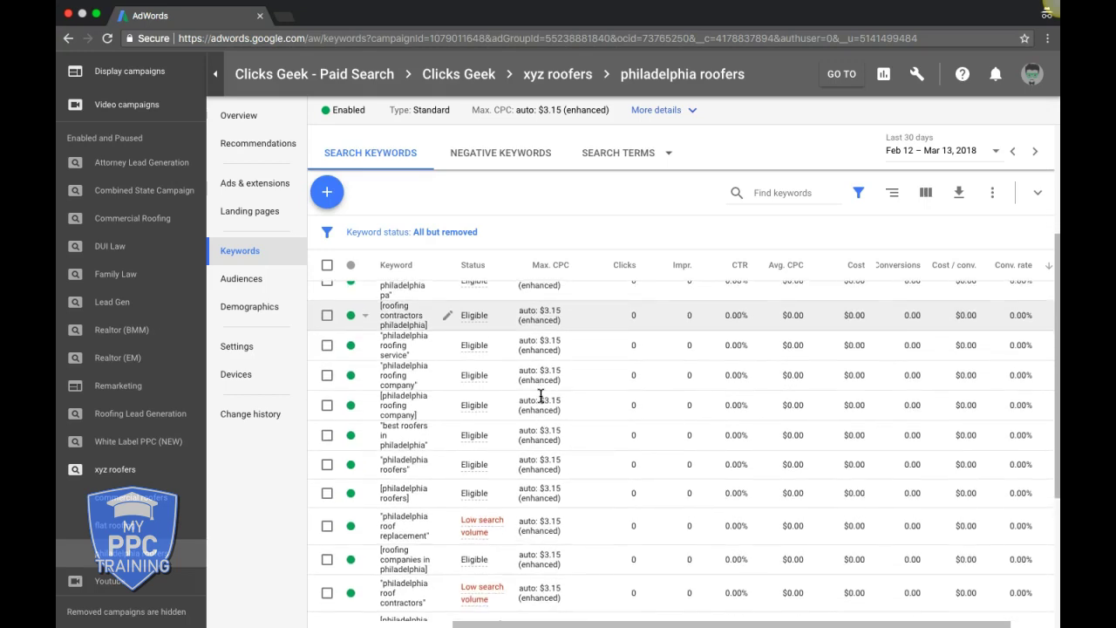
pyautogui.scroll(6, 540, 395)
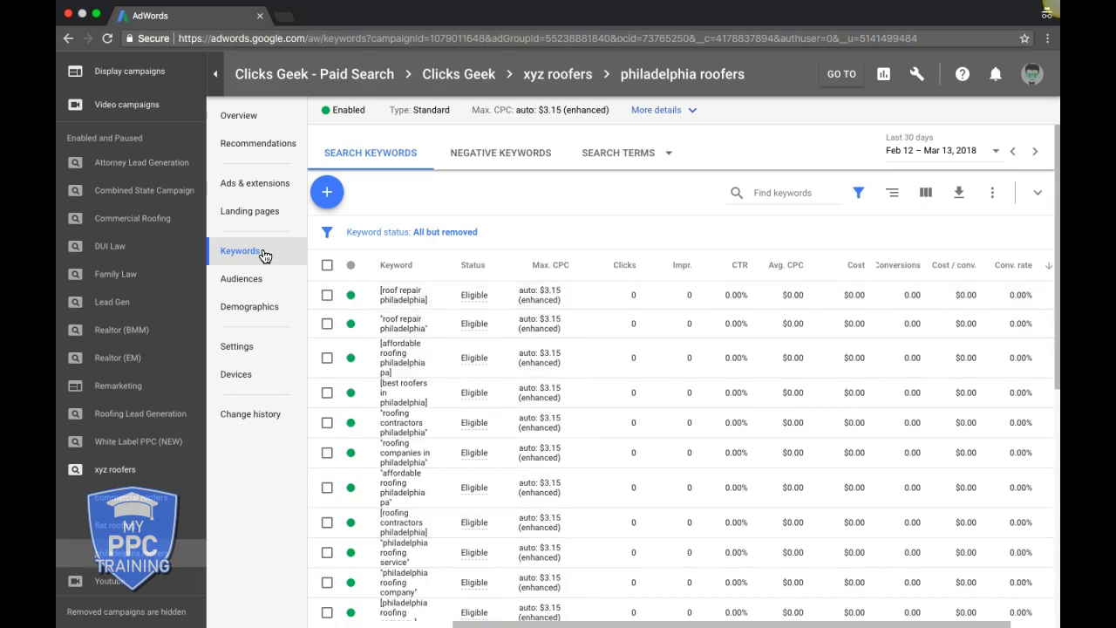
pyautogui.click(249, 189)
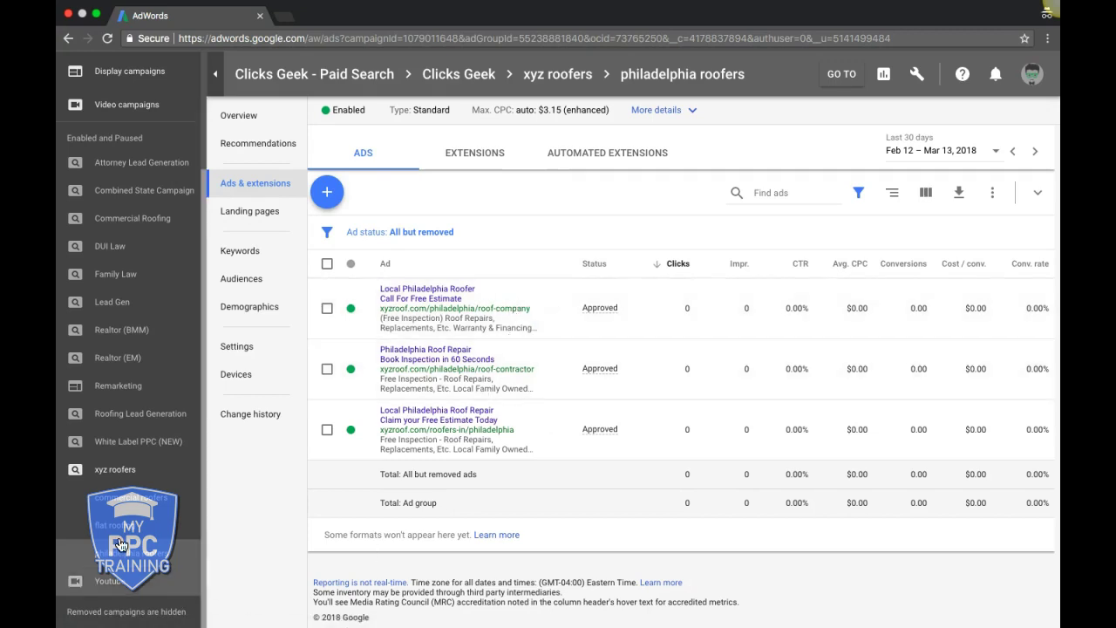
# - Go up to the xyz roofers campaign to see ads from all its ad groups
pyautogui.click(114, 471)
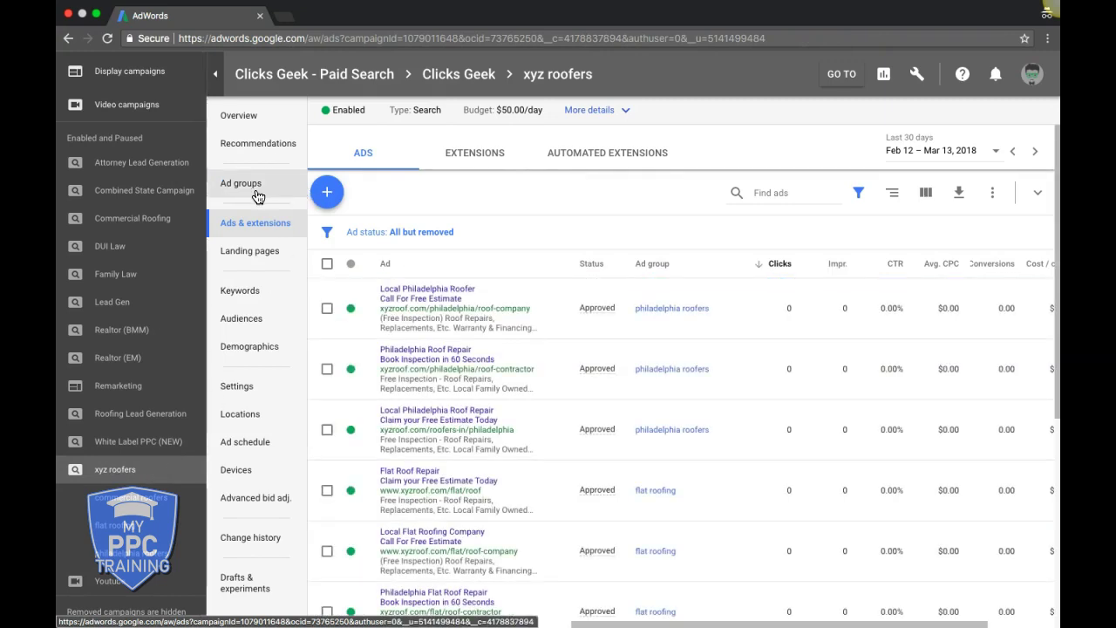
# - Review the commercial roofers and flat roofing keyword lists, ending back in commercial roofers
pyautogui.click(295, 190)
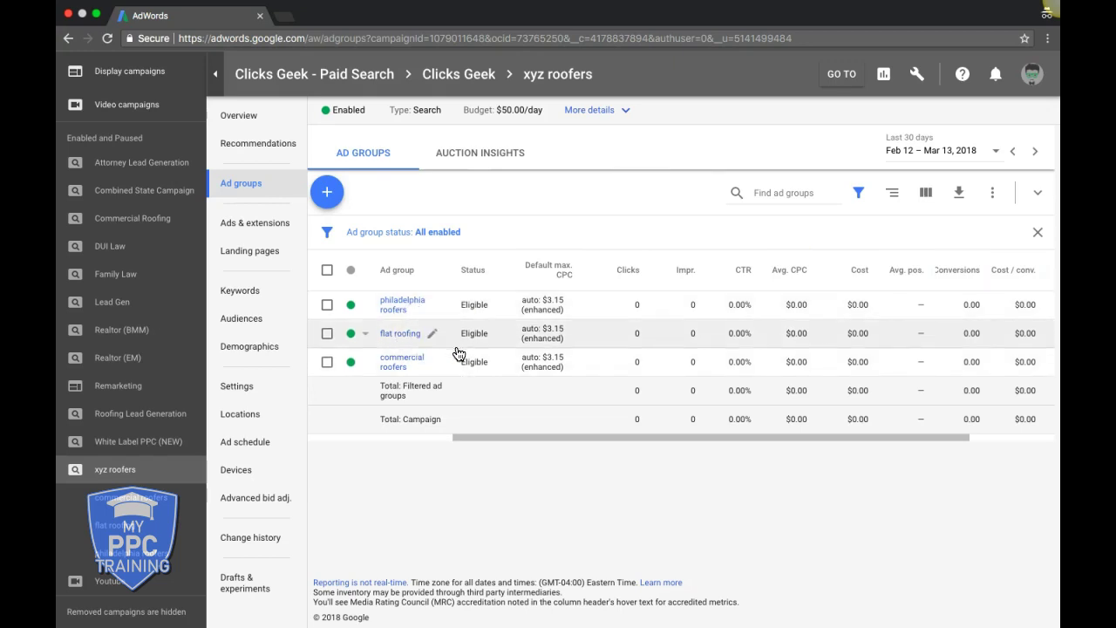
pyautogui.click(394, 373)
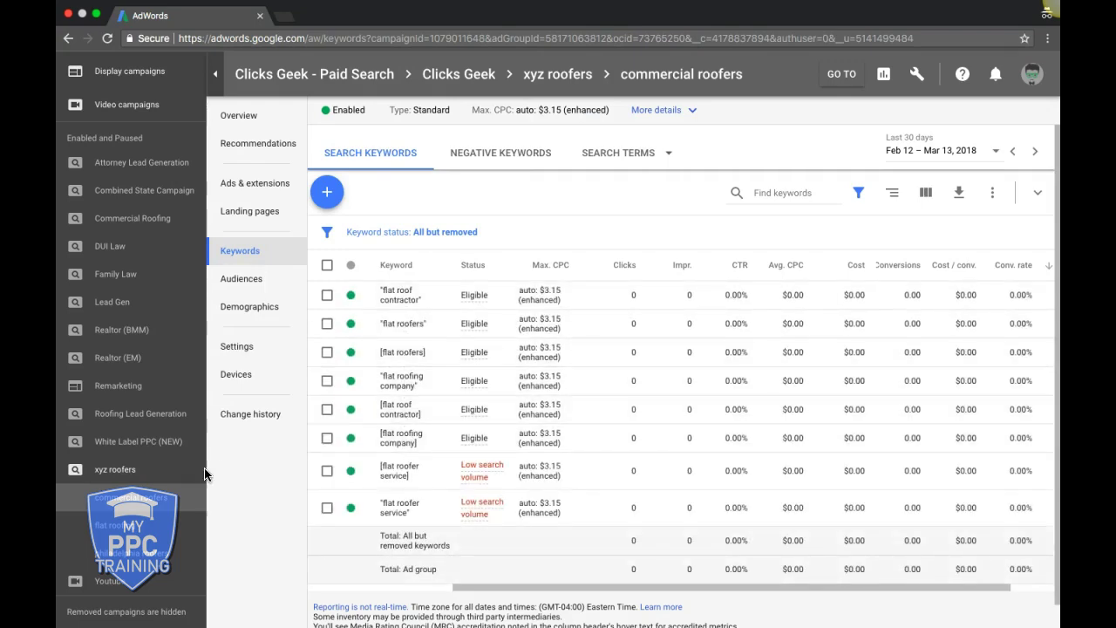
pyautogui.click(133, 527)
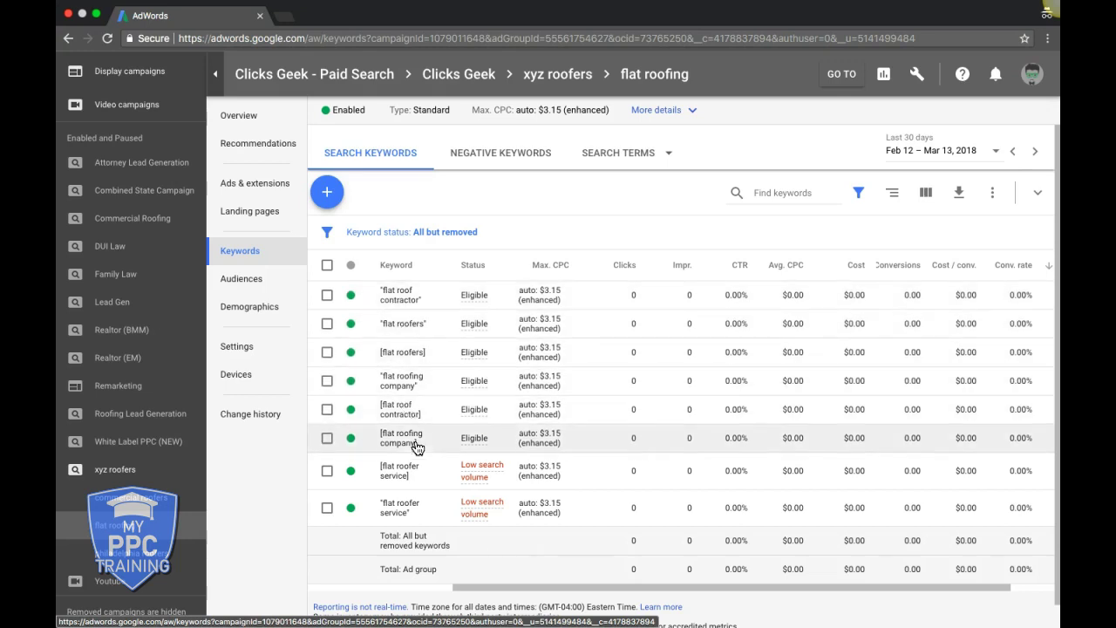
pyautogui.click(127, 510)
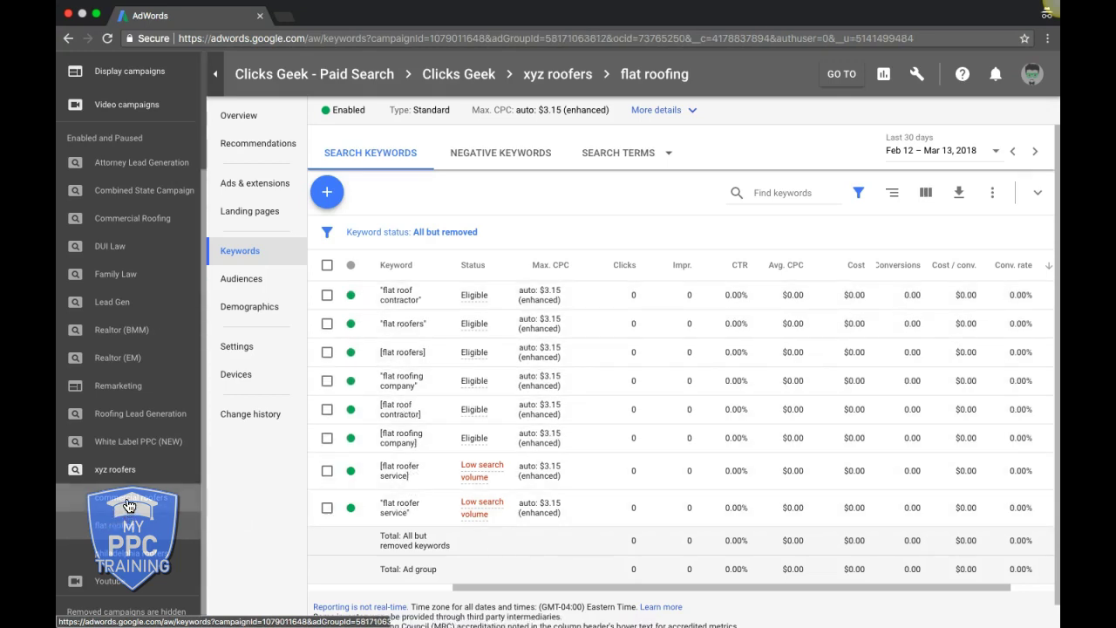
# - Remove all eight existing keywords from the commercial roofers ad group
pyautogui.click(327, 266)
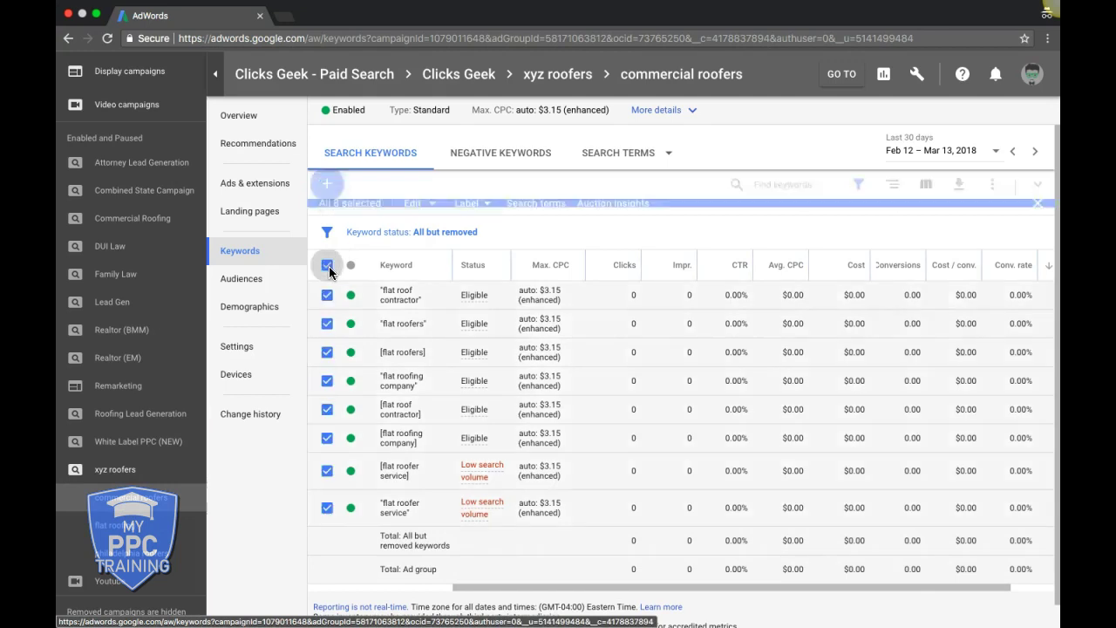
pyautogui.click(417, 193)
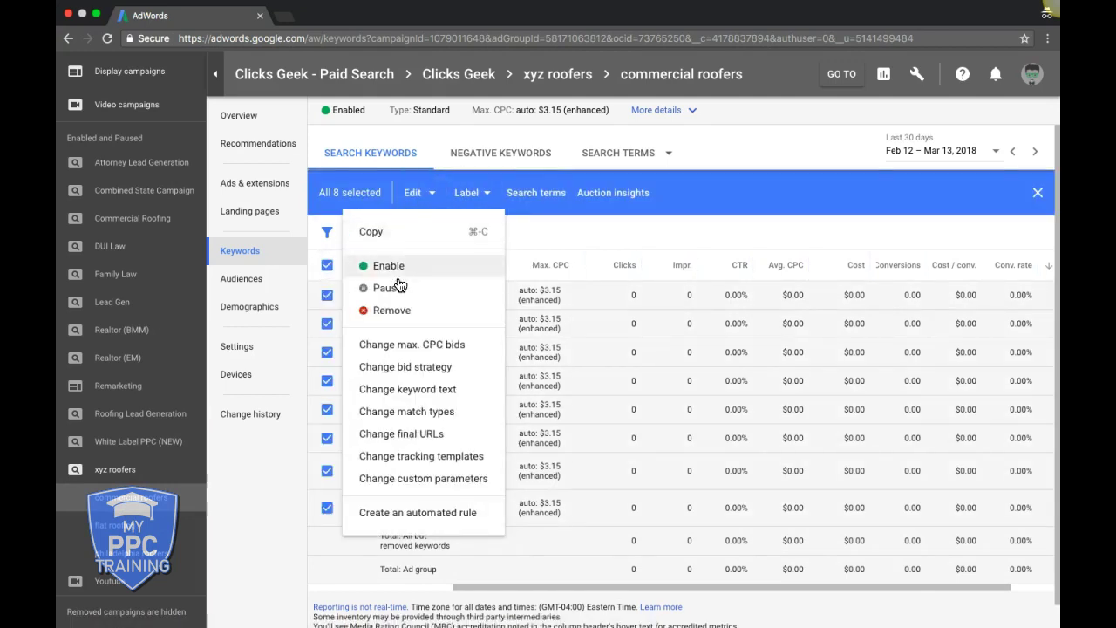
pyautogui.click(392, 311)
pyautogui.click(633, 371)
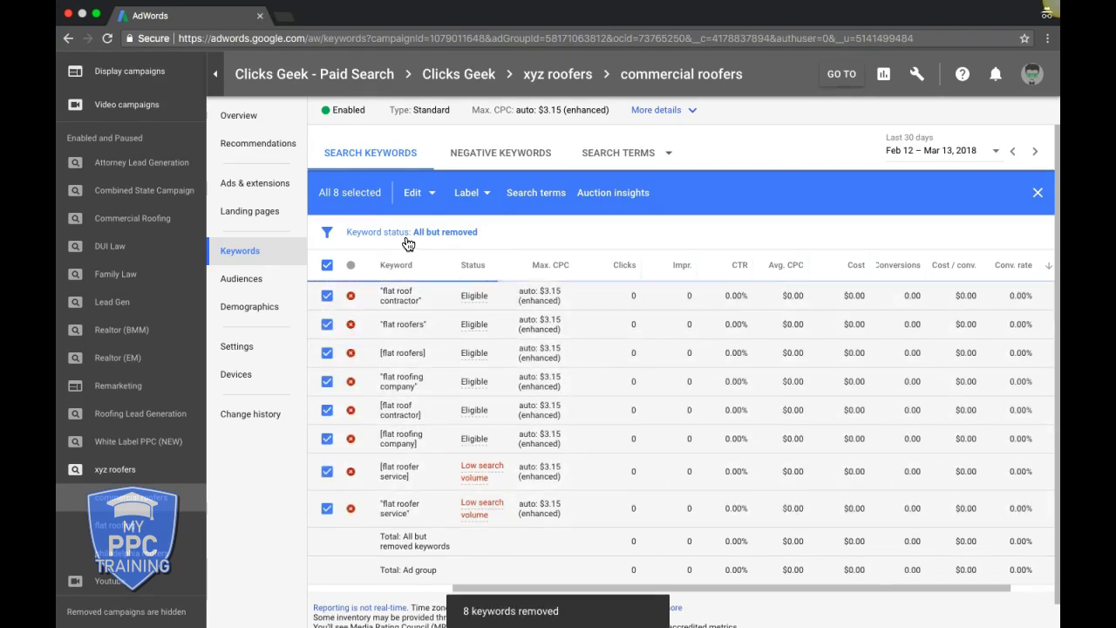
# - Add the exact-match keyword [commercial roofers], save it, and return to the xyz roofers campaign
pyautogui.click(327, 207)
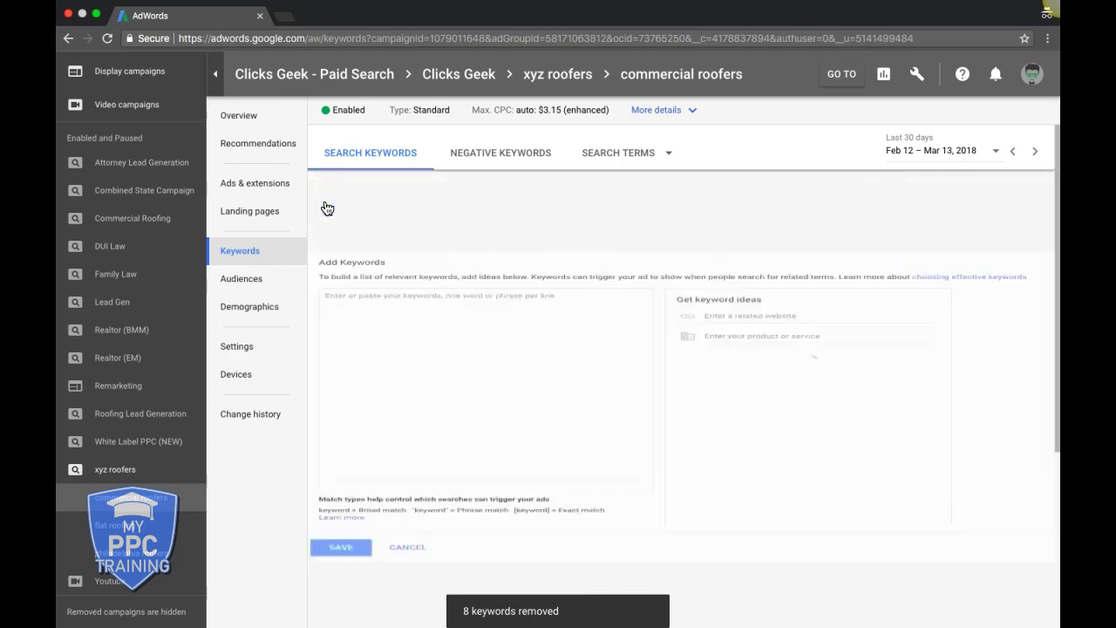
pyautogui.write('[commercial roo')
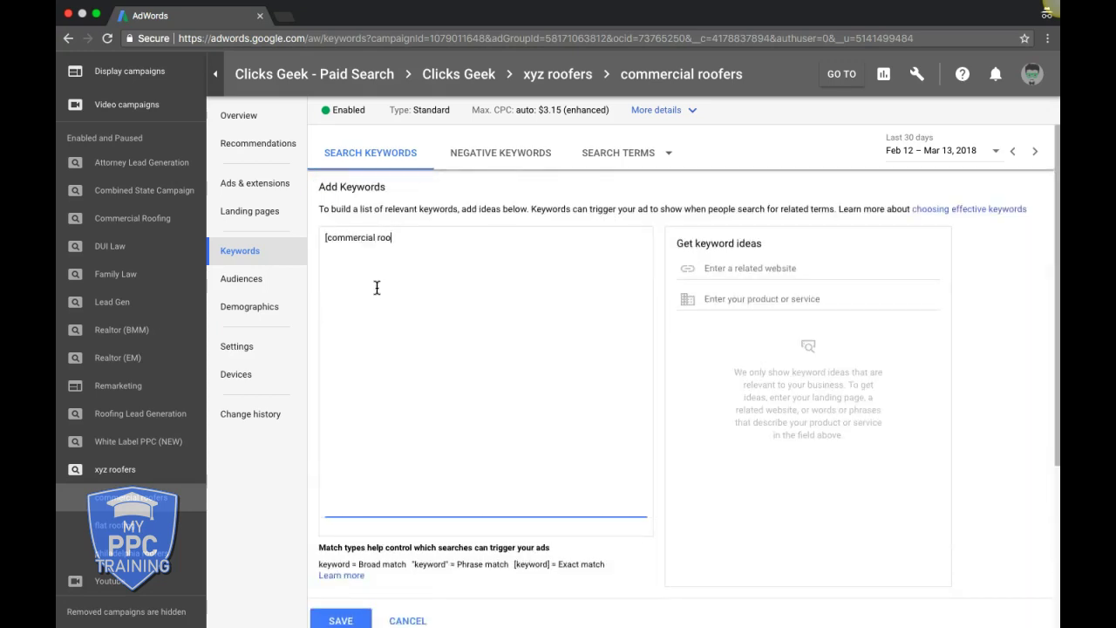
pyautogui.write('fers]')
pyautogui.click(341, 621)
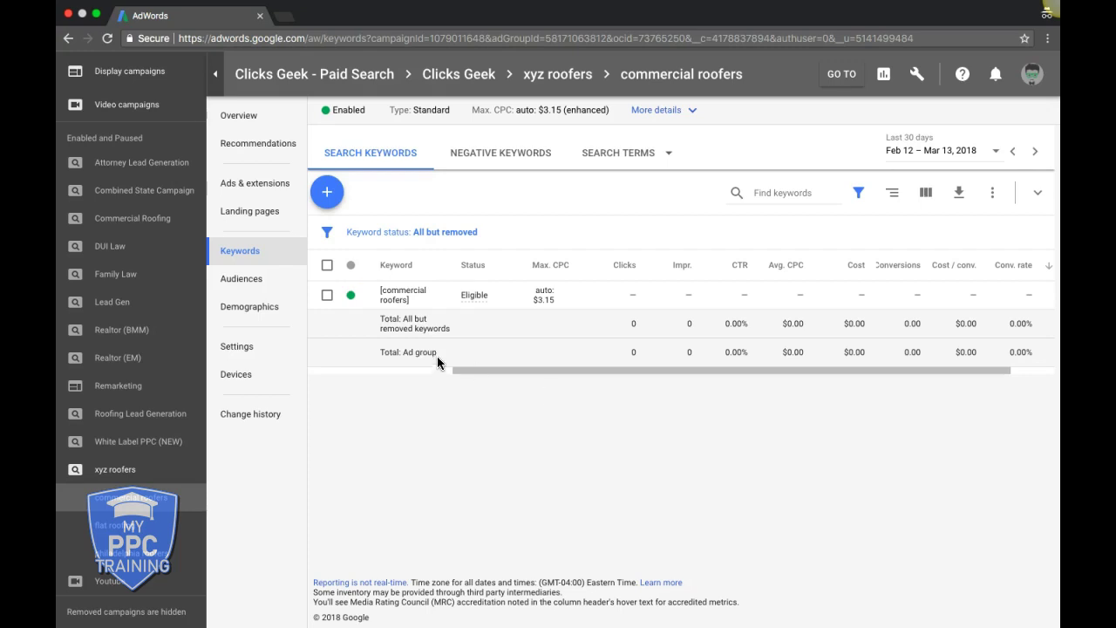
pyautogui.click(100, 482)
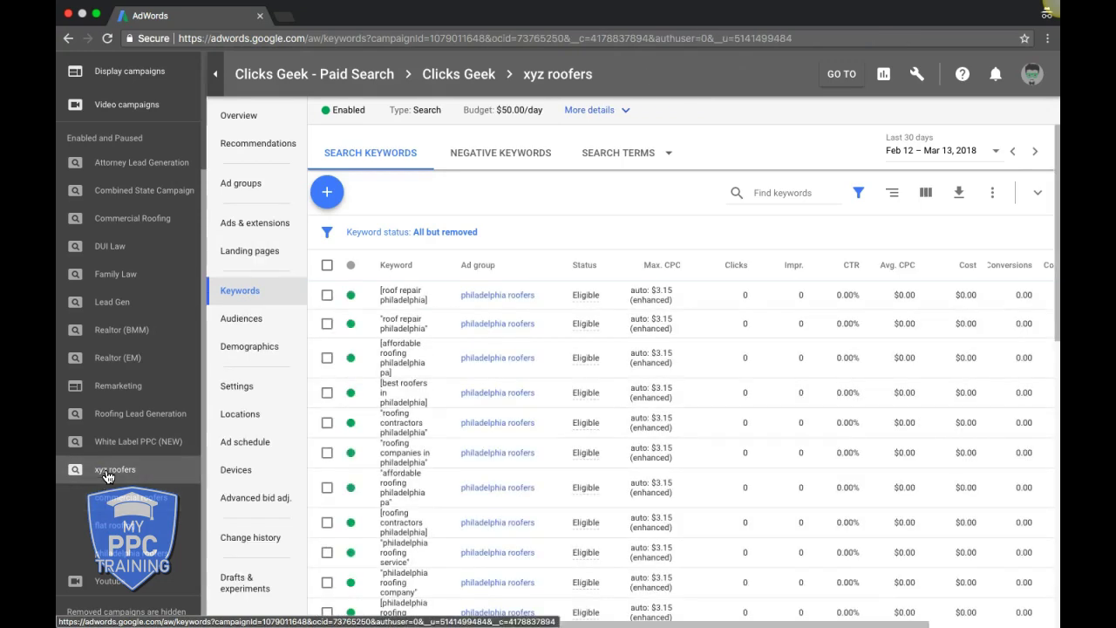
# - Move from the xyz roofers ad groups list to the campaign's ads table and extensions
pyautogui.click(240, 193)
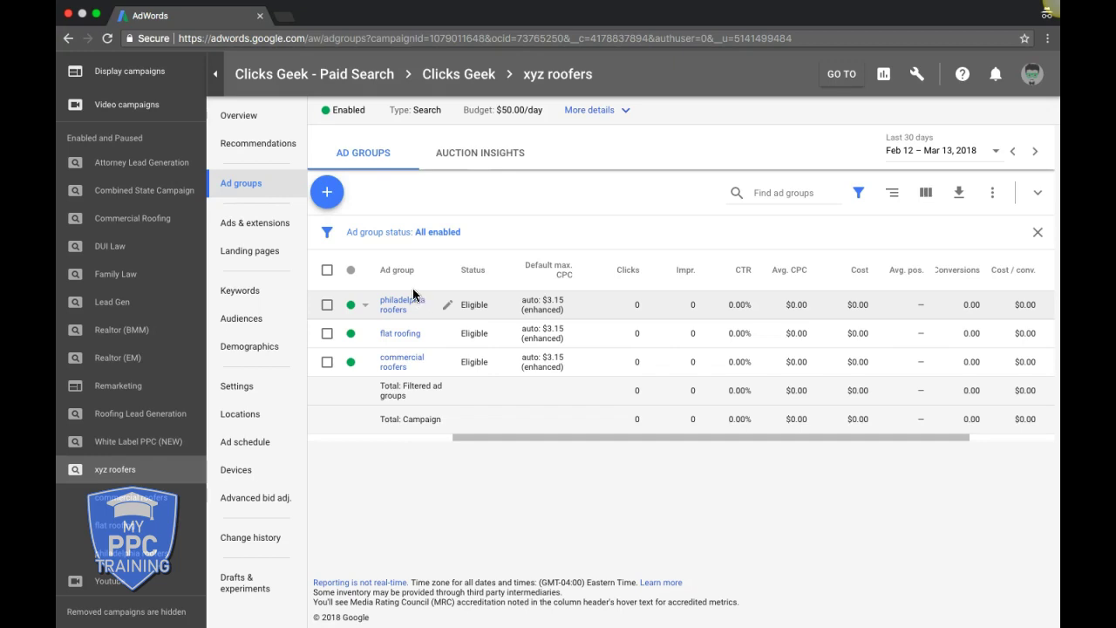
pyautogui.click(258, 227)
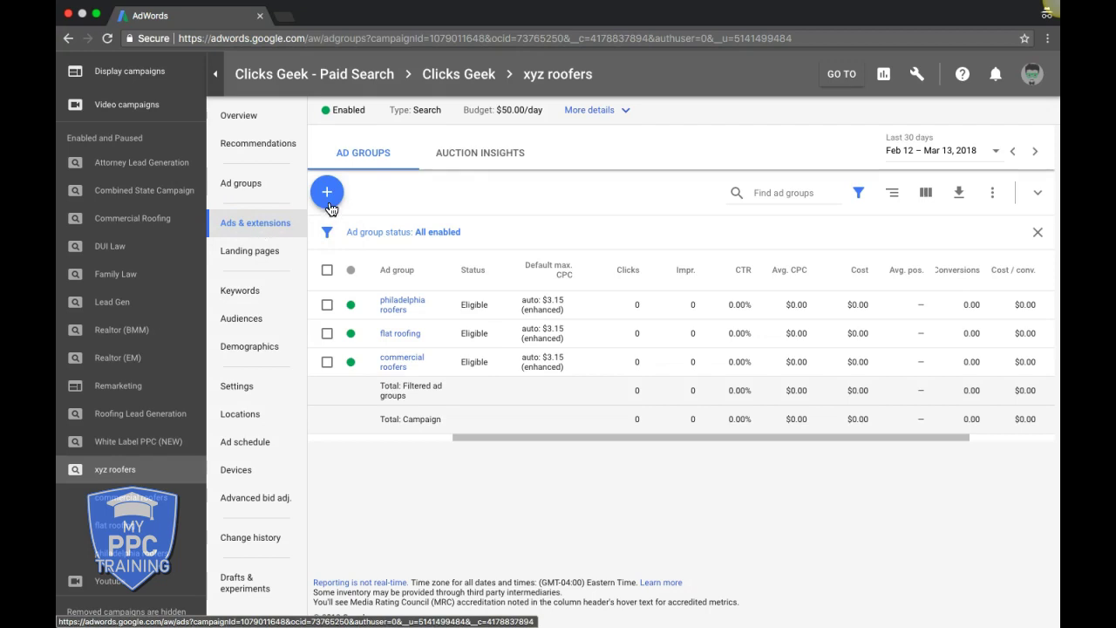
pyautogui.click(292, 231)
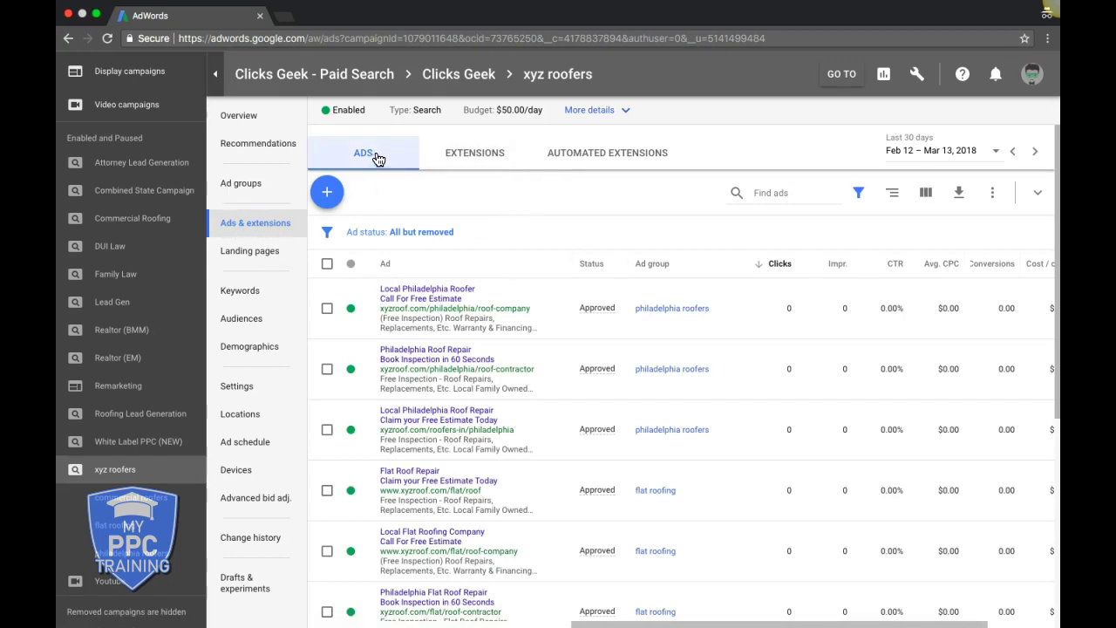
pyautogui.click(468, 155)
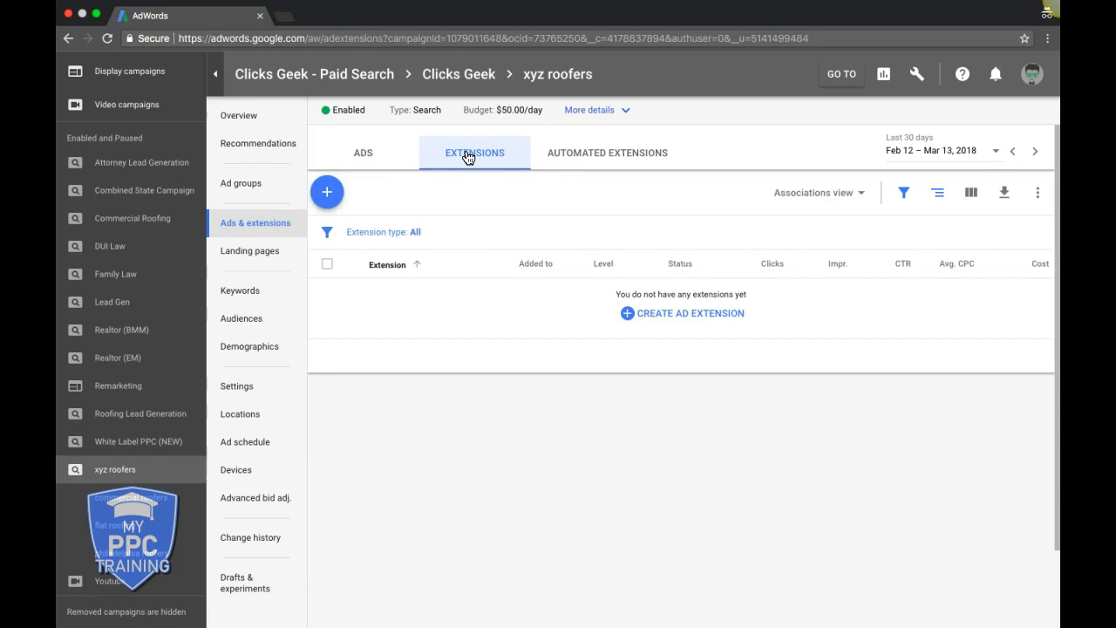
# - Start a new ad extension for xyz roofers and choose the sitelink type
pyautogui.click(648, 317)
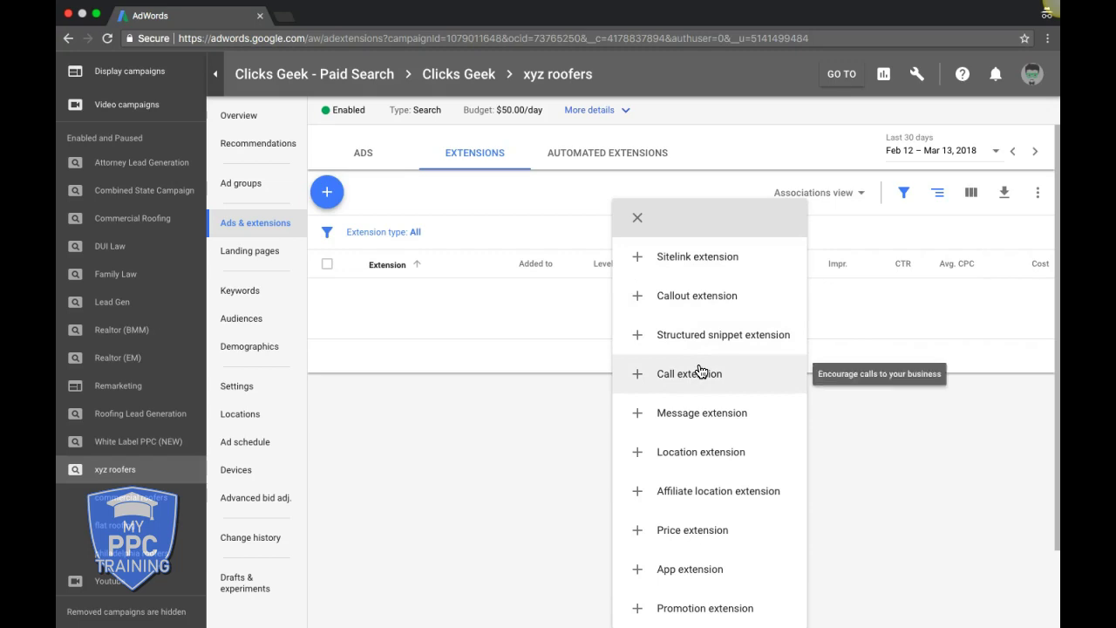
pyautogui.click(683, 278)
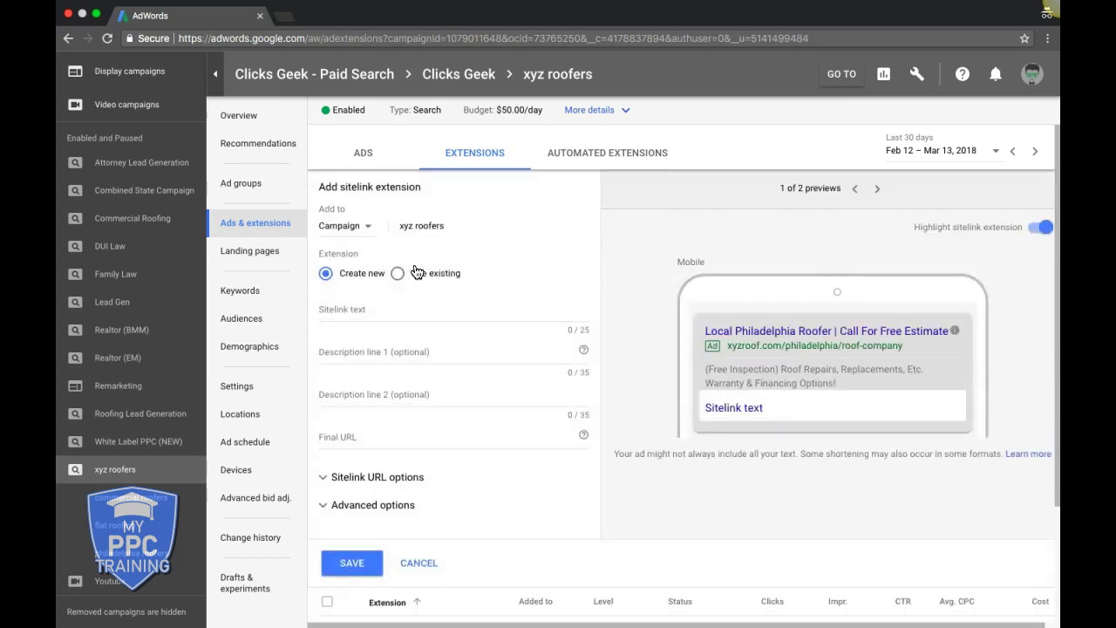
# - Keep the new sitelink at campaign level, then go back to the xyz roofers ad groups
pyautogui.click(344, 229)
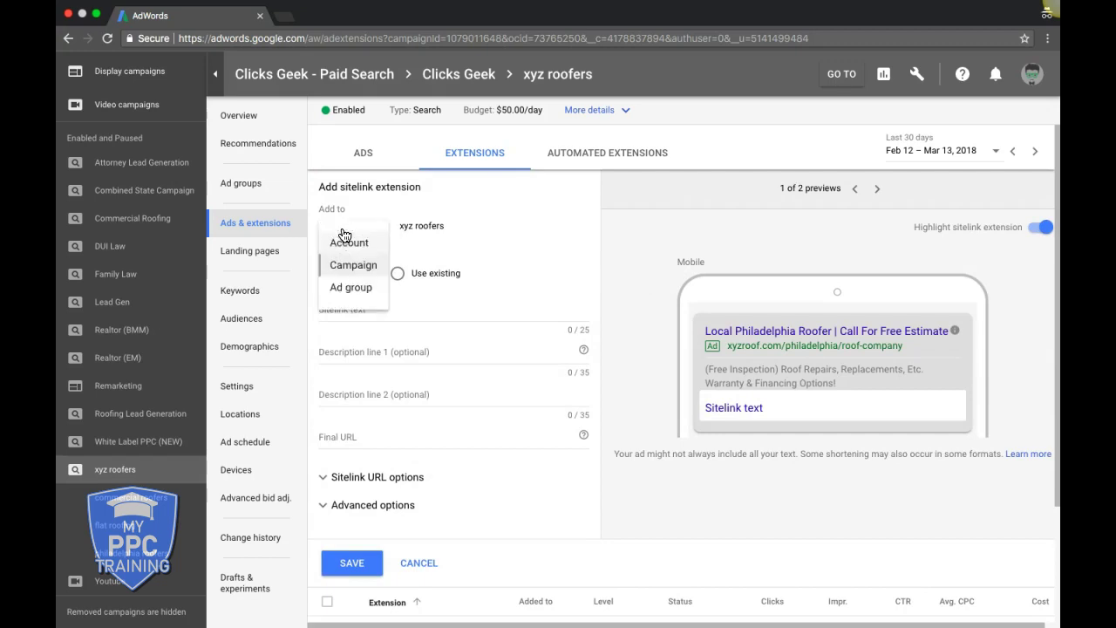
pyautogui.click(355, 273)
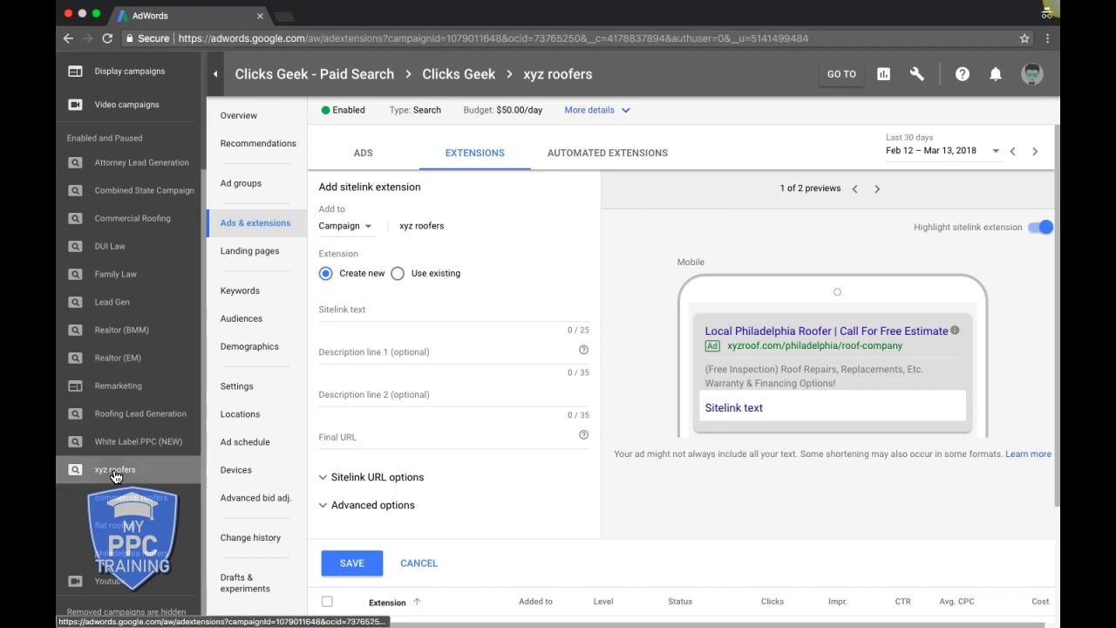
pyautogui.scroll(2, 113, 471)
pyautogui.click(243, 185)
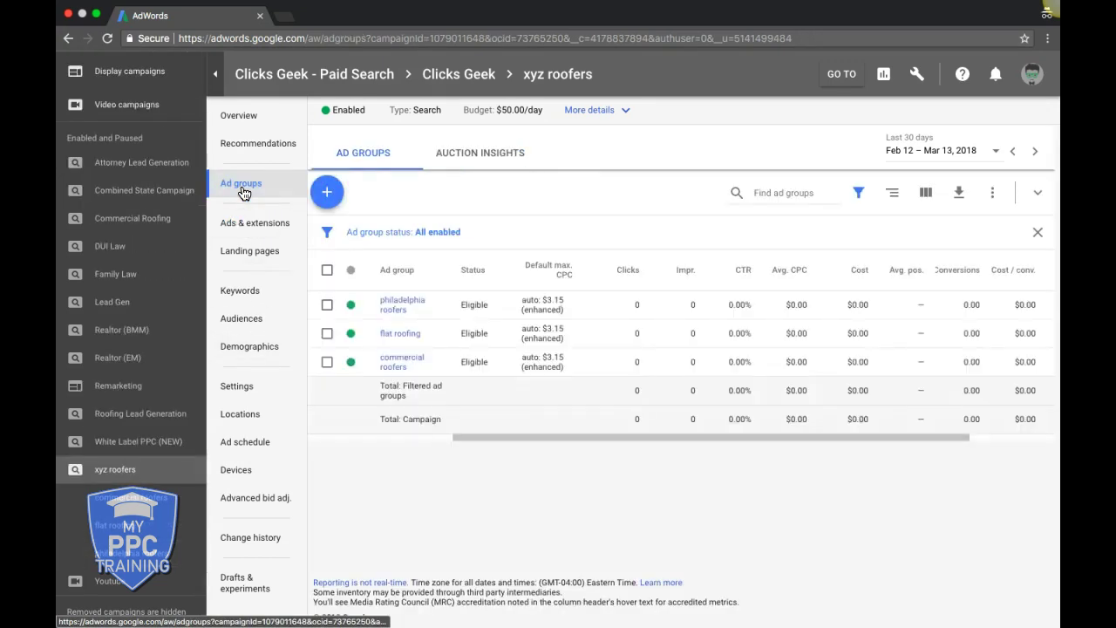